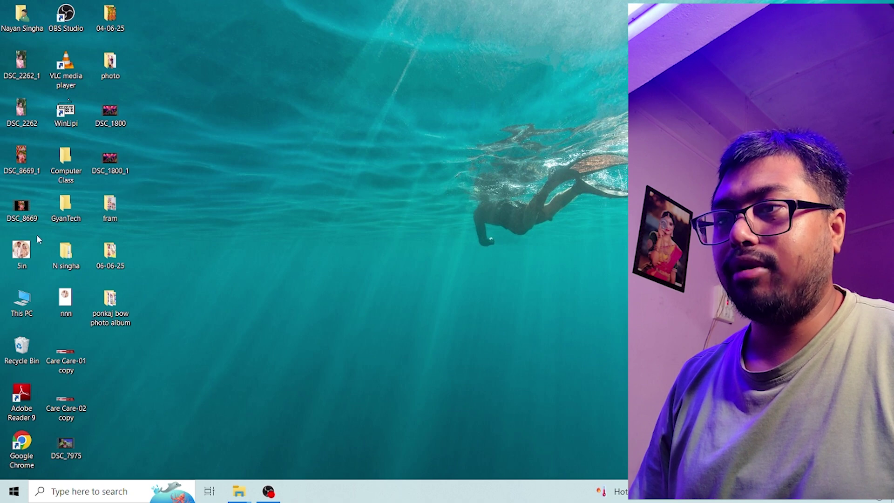
- After checking the existing N singha folder, add a new folder to the desktop
double_click(69, 268)
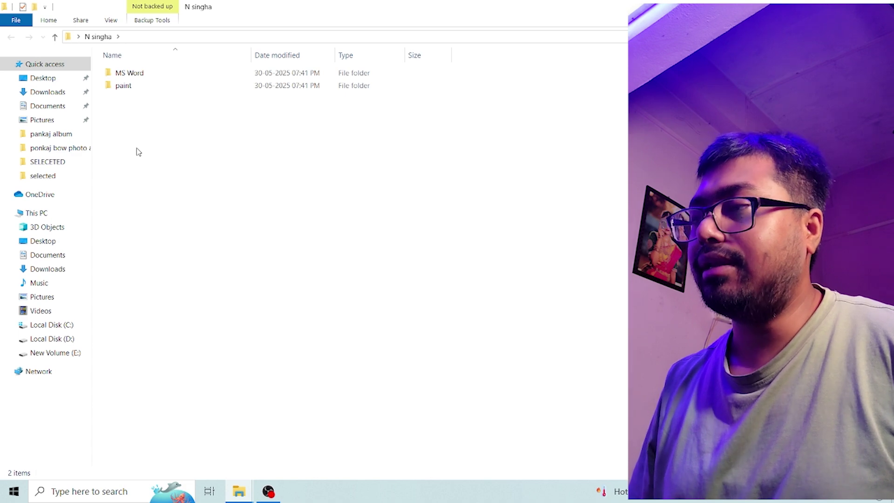
key(super+d)
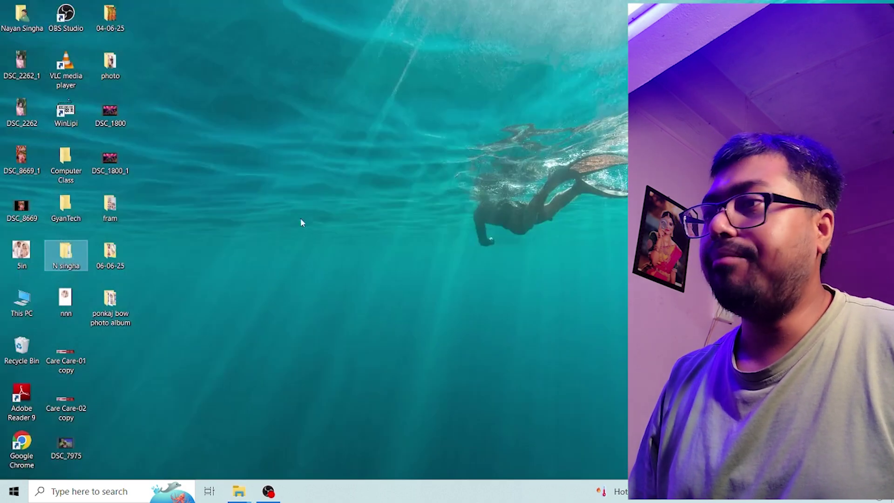
right_click(273, 217)
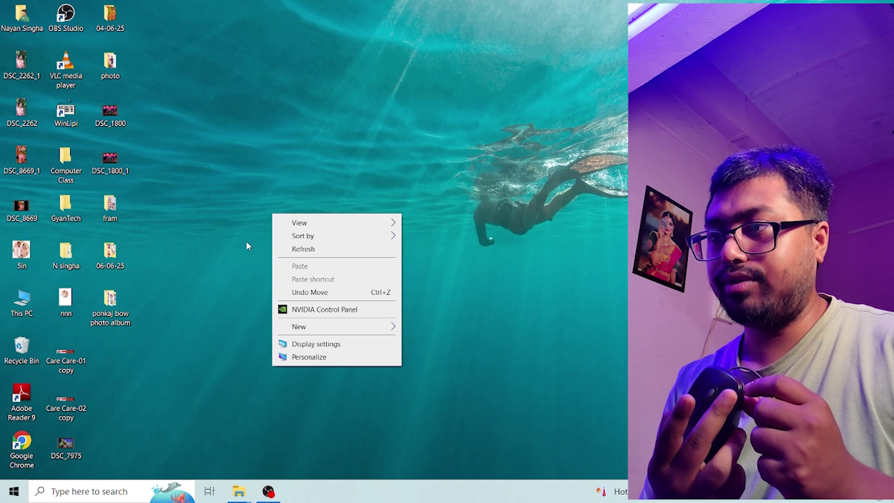
click(248, 172)
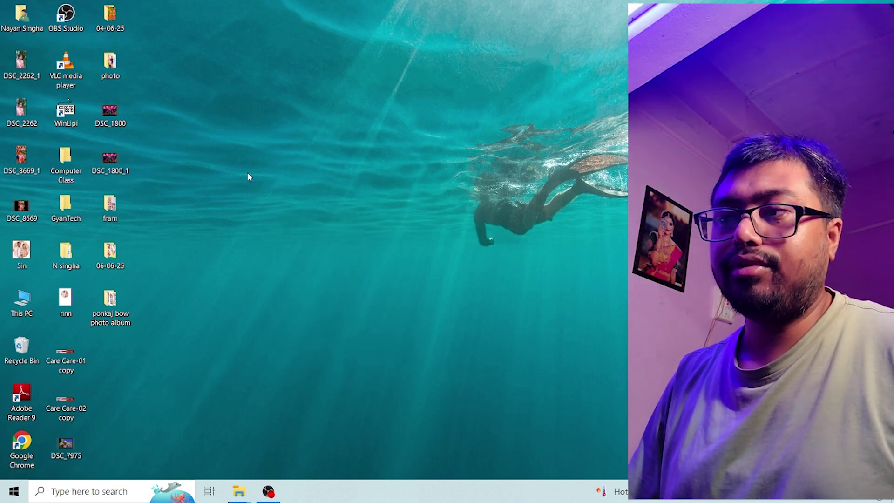
right_click(248, 172)
mouse_move(324, 286)
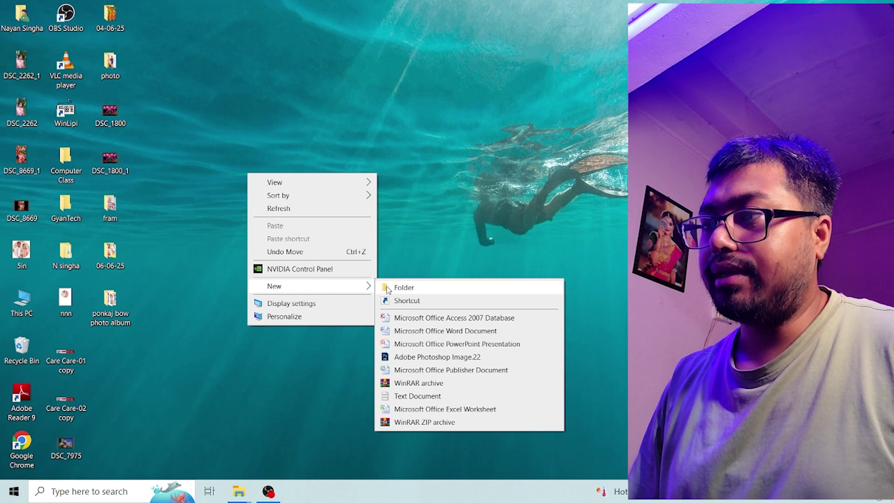
click(418, 288)
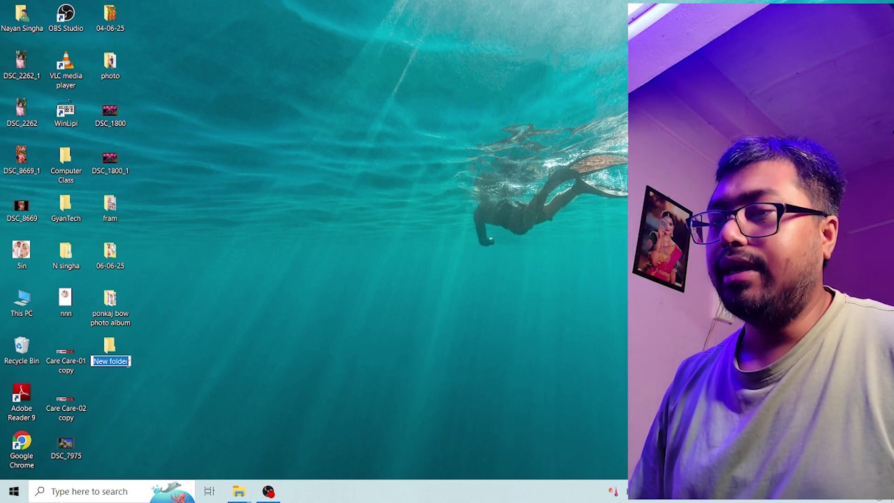
key(BackSpace)
text(N)
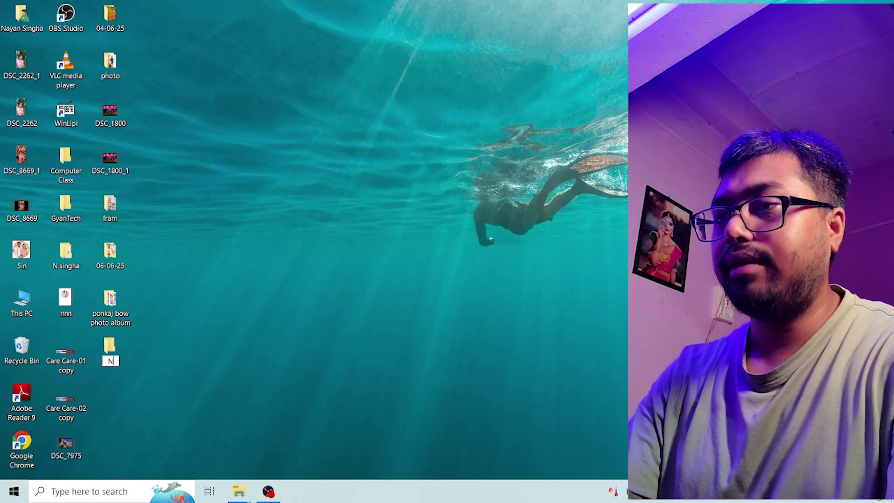
text( a)
key(BackSpace)
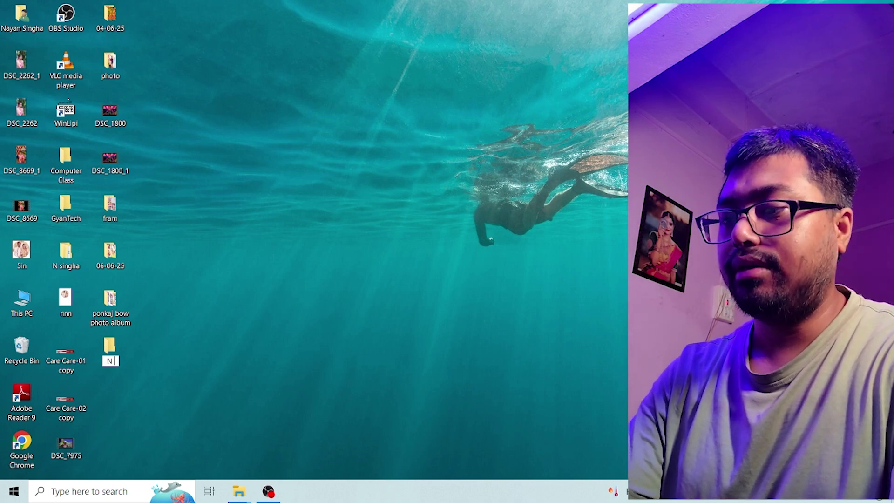
text(singha-)
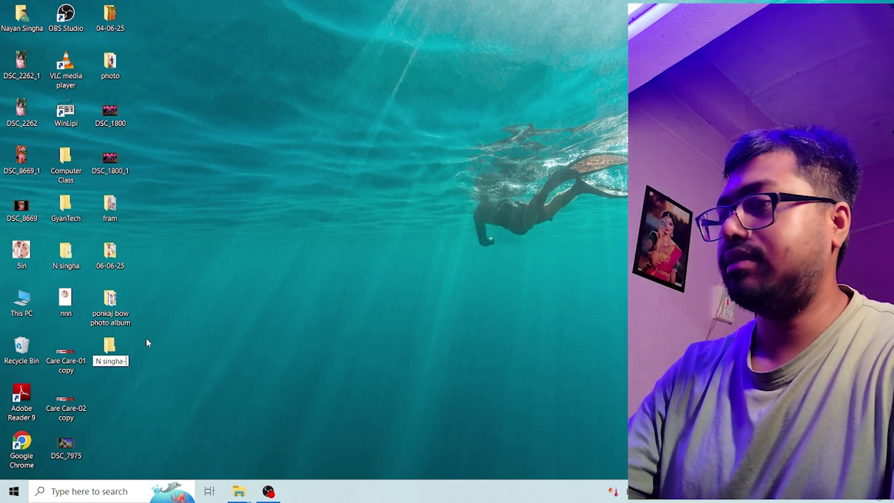
text(014258)
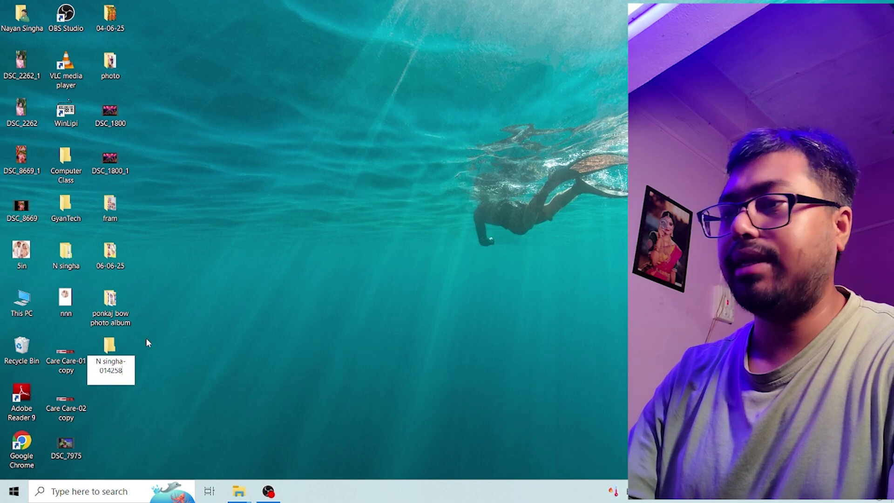
key(Return)
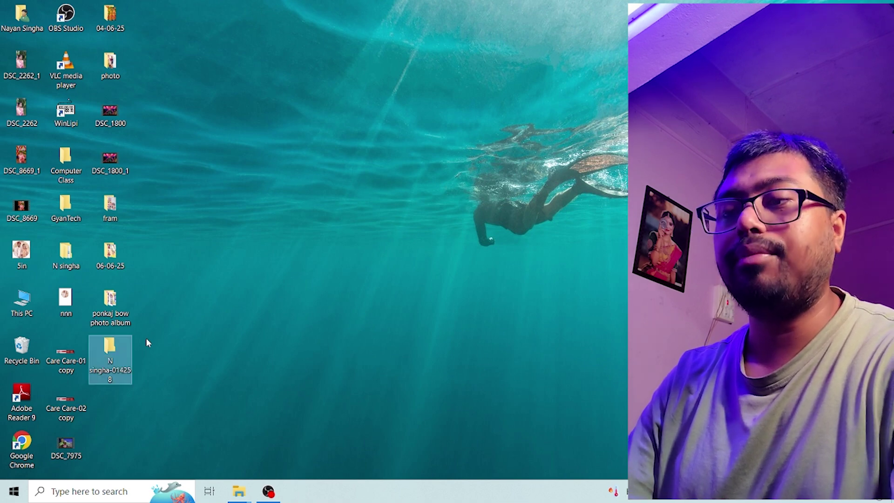
drag(119, 354, 174, 159)
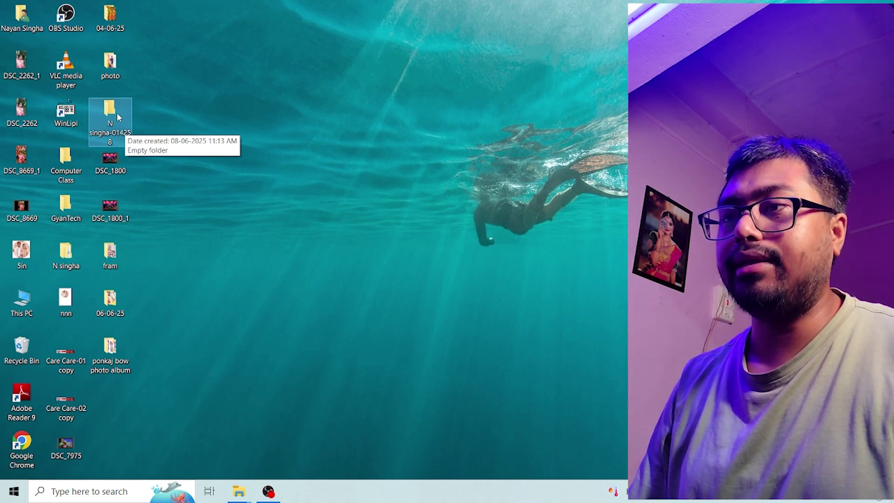
drag(116, 111, 139, 390)
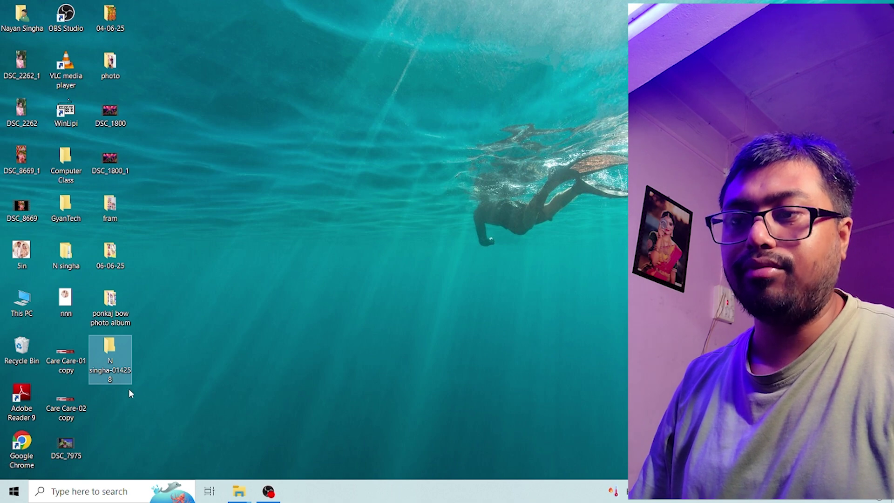
- Launch Microsoft Office Word 2007 and fill a new document with sample text using =rand()
click(14, 492)
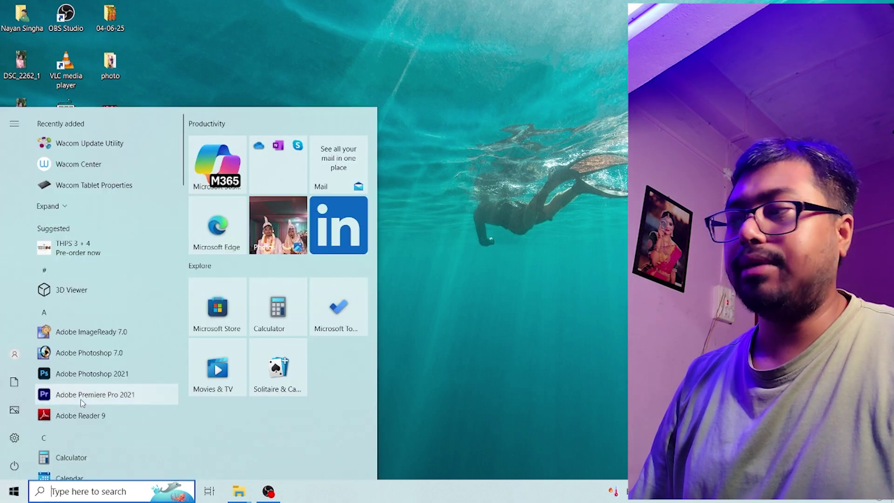
text(word)
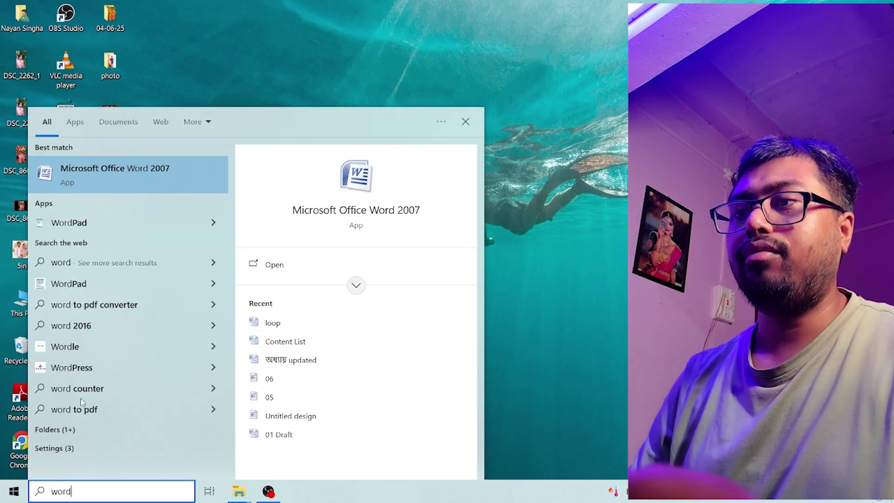
click(149, 174)
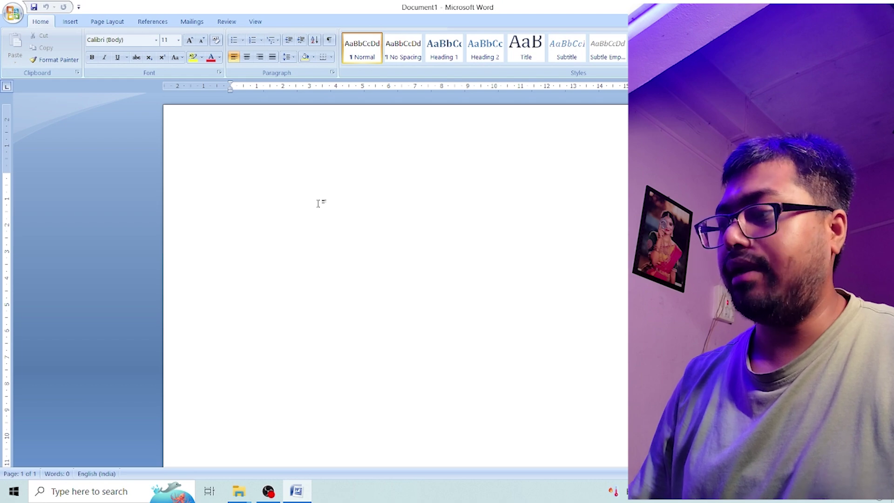
text(=rand)
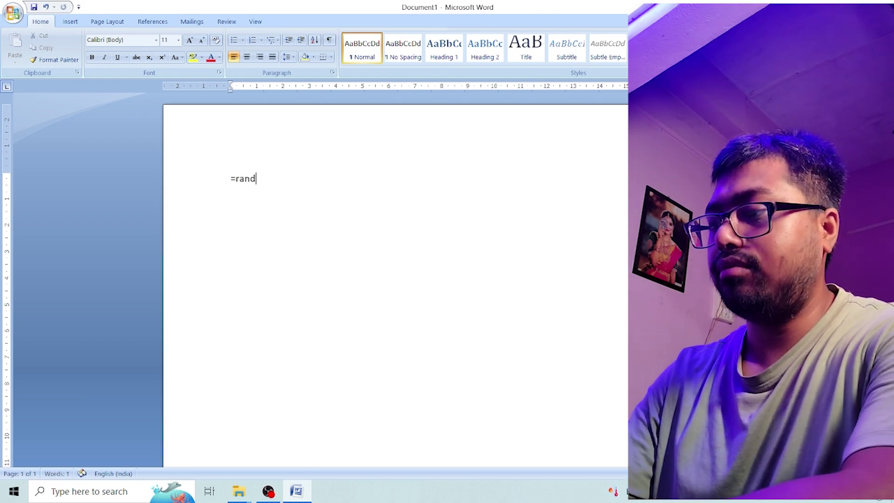
text(())
key(Return)
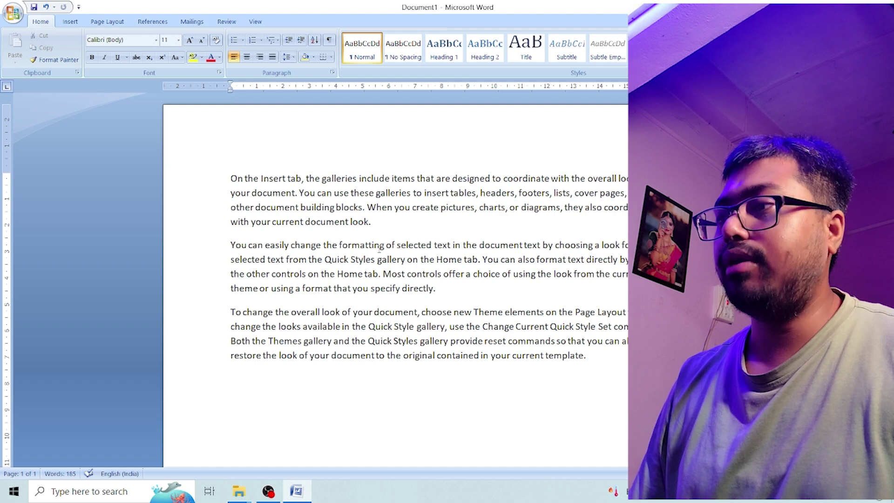
click(16, 13)
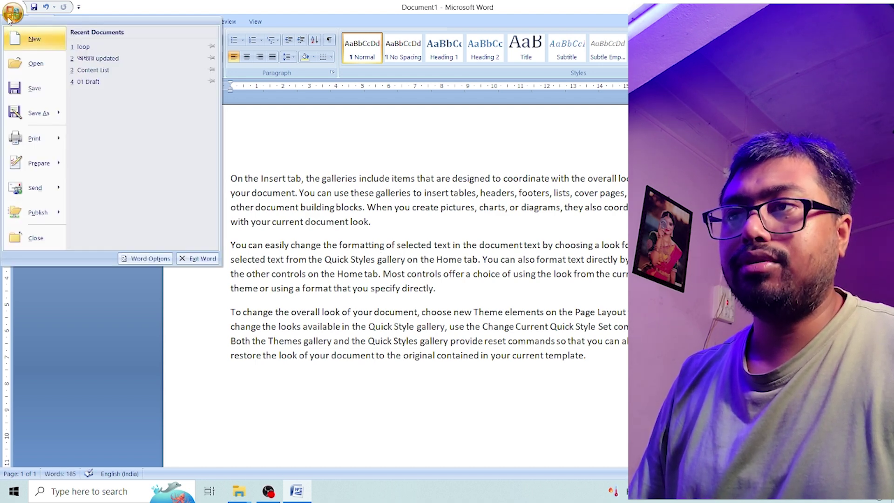
mouse_move(55, 120)
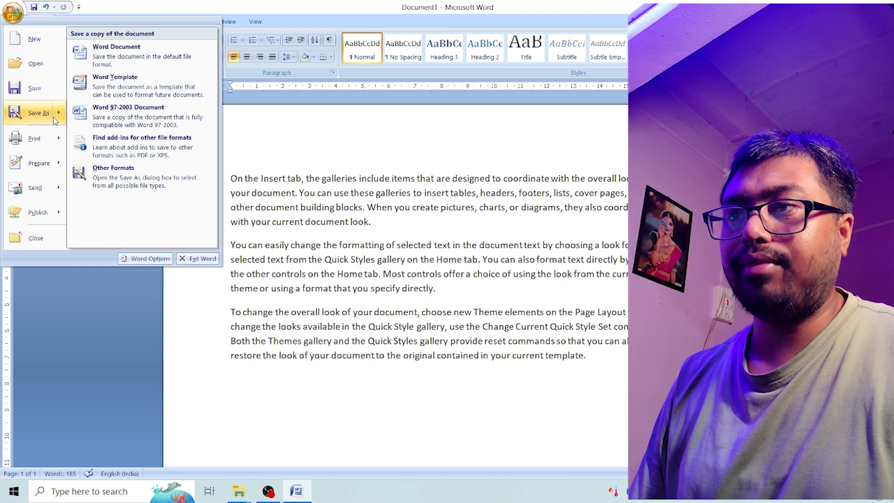
click(126, 55)
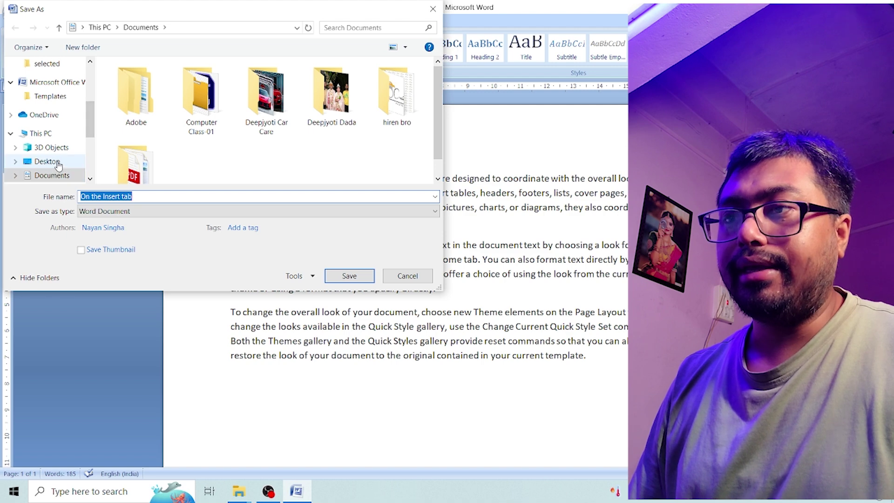
scroll(70, 135, down, 1)
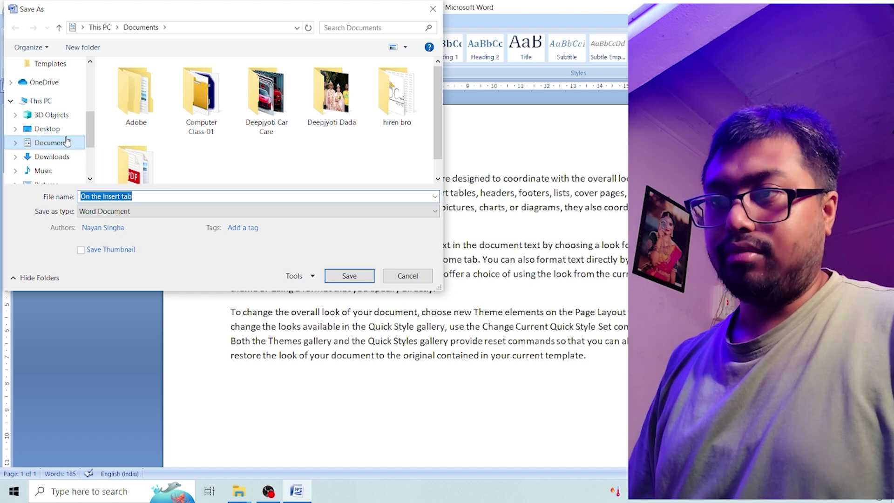
click(60, 133)
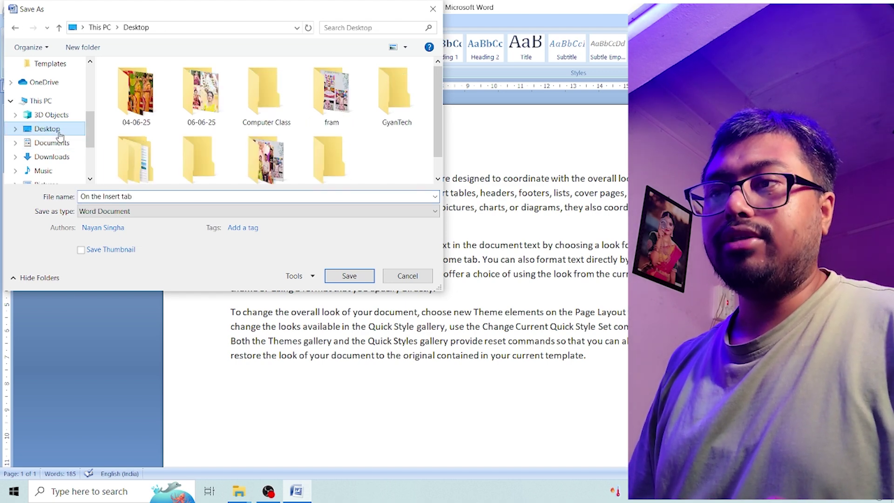
scroll(435, 135, down, 1)
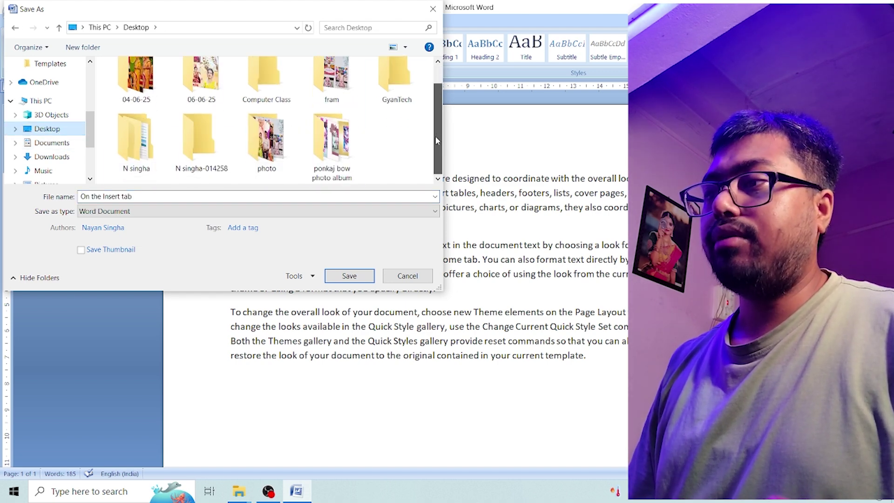
double_click(209, 159)
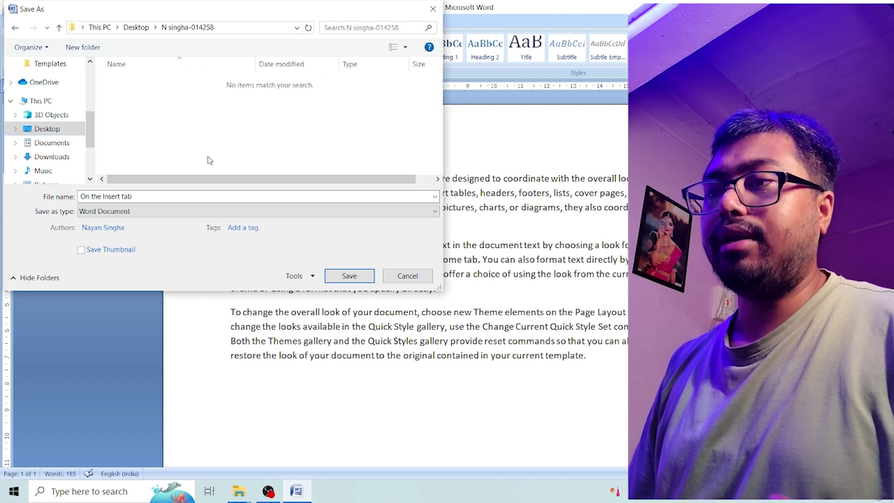
click(142, 197)
text(ms word)
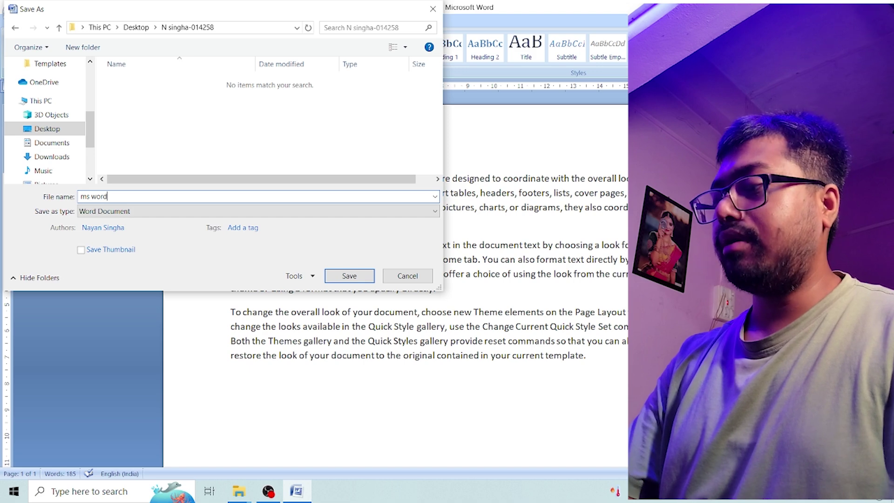
key(Return)
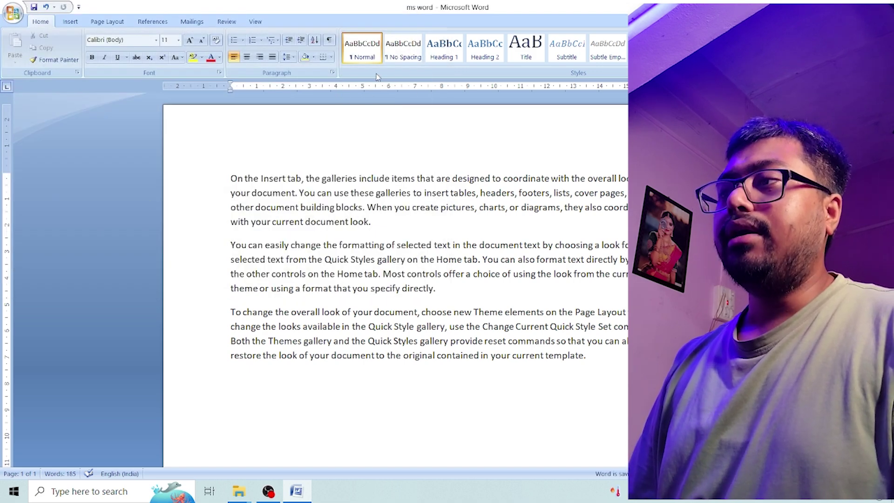
key(ctrl+End)
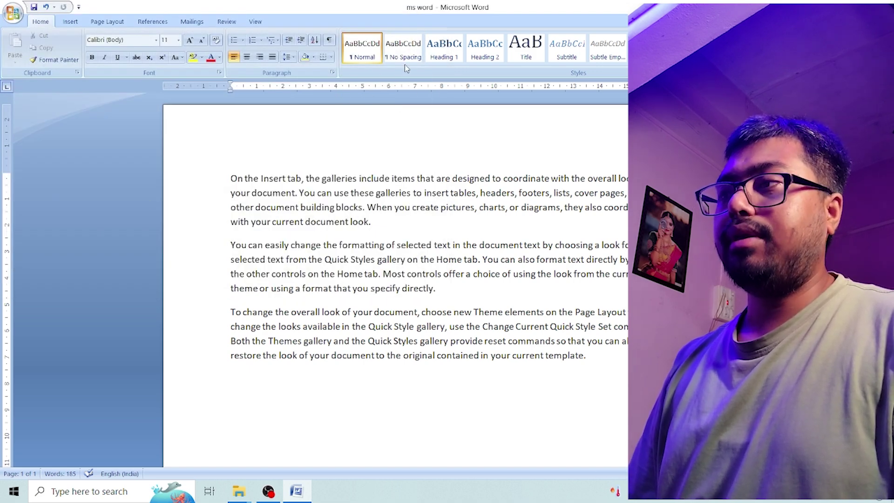
click(881, 1)
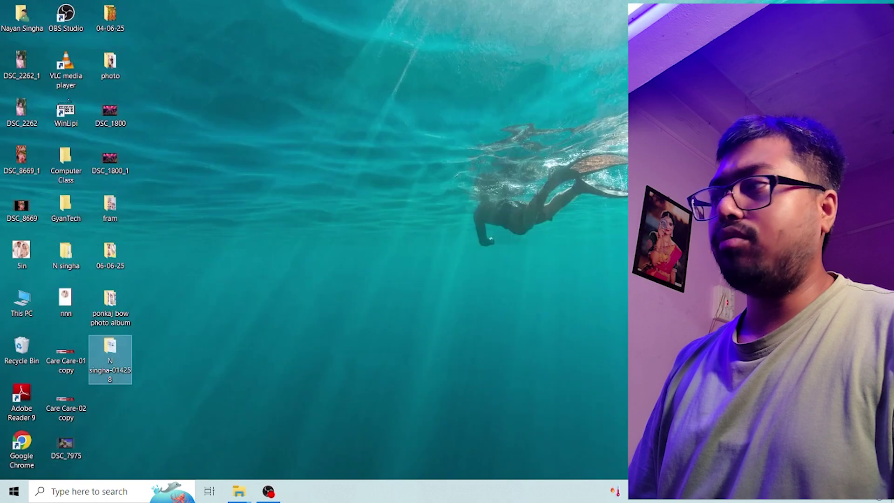
double_click(131, 358)
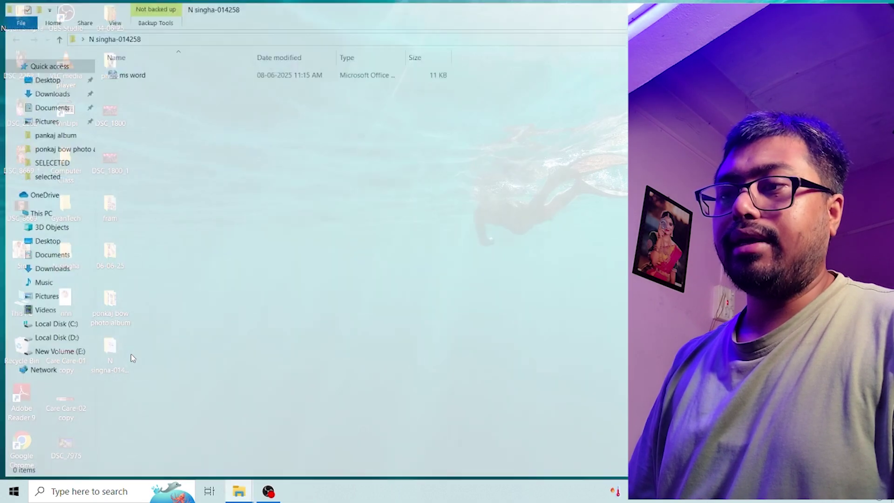
double_click(174, 75)
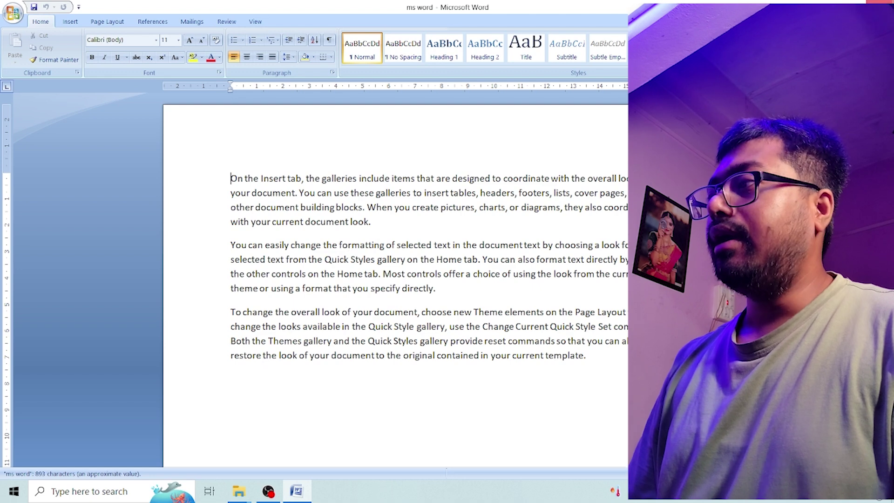
key(alt+F4)
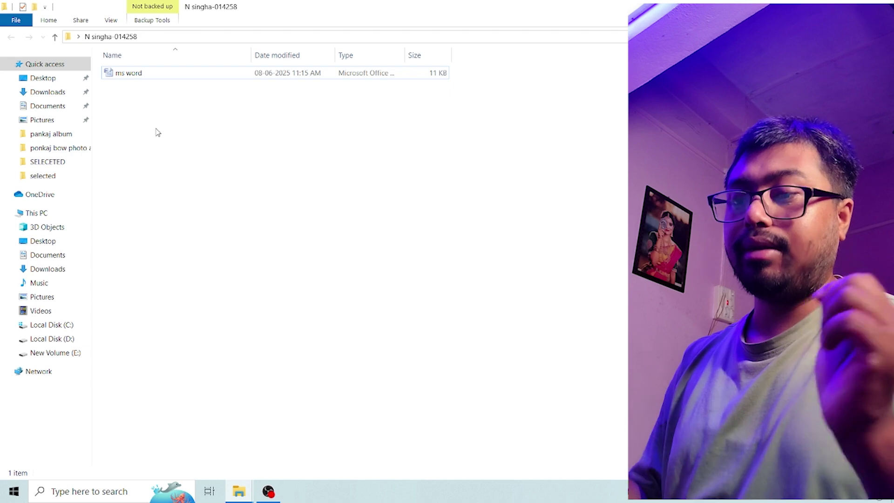
- Create a subfolder named 'ms word' beside the document, then select the document
right_click(162, 131)
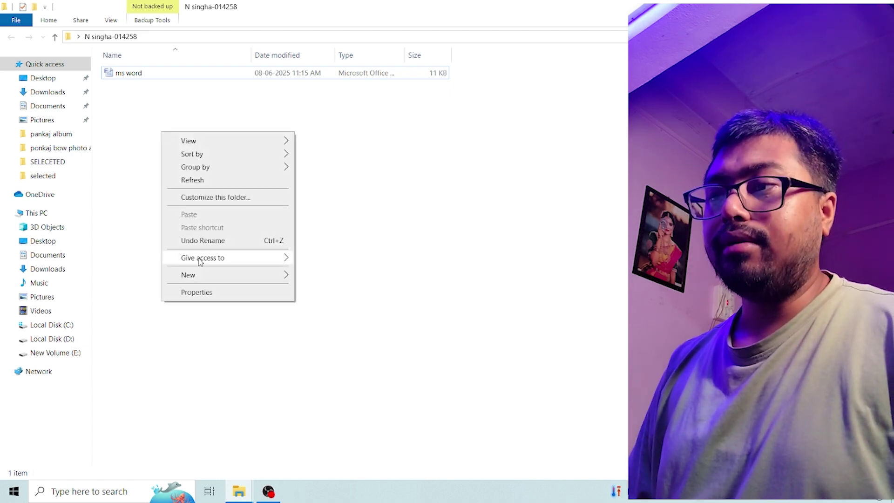
mouse_move(244, 276)
click(305, 277)
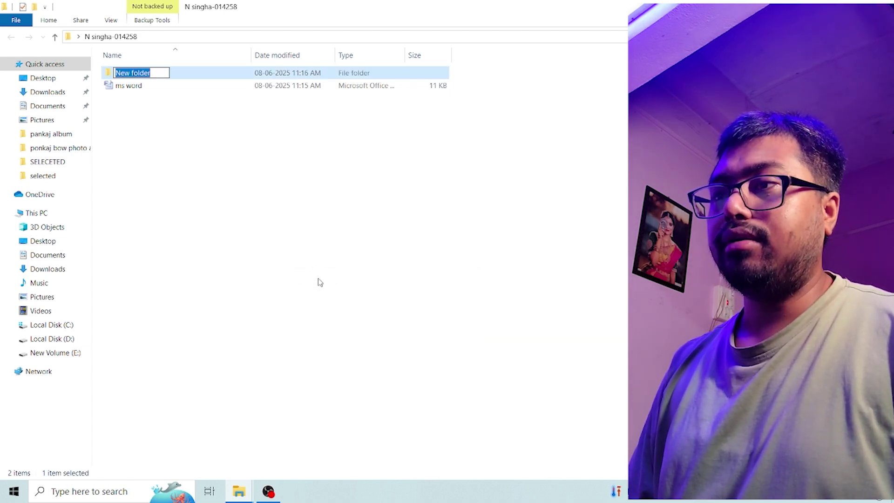
text(ms wor)
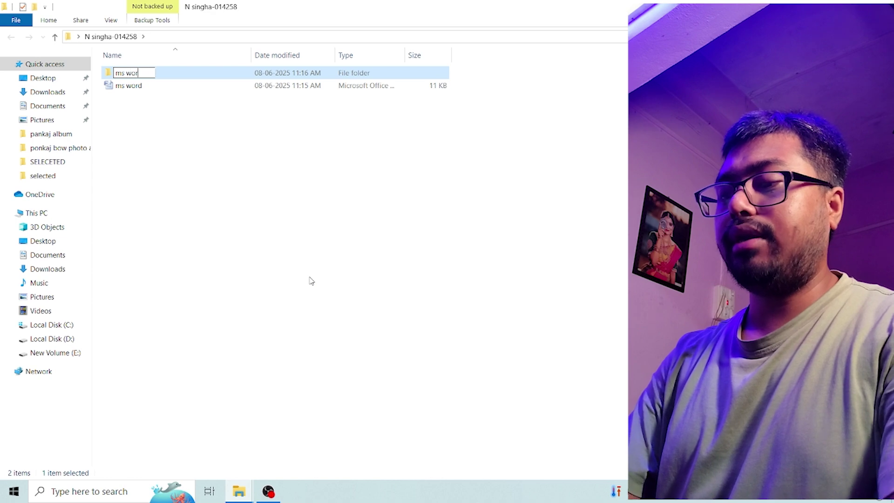
text(d)
key(Return)
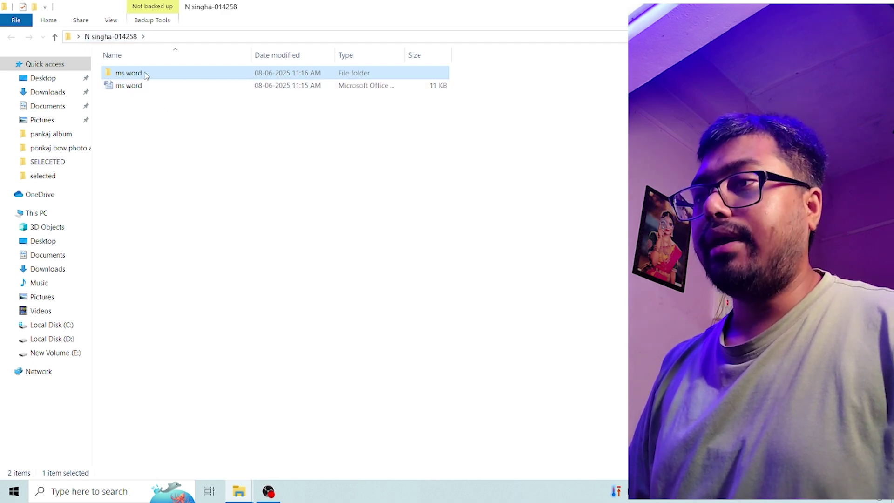
click(140, 86)
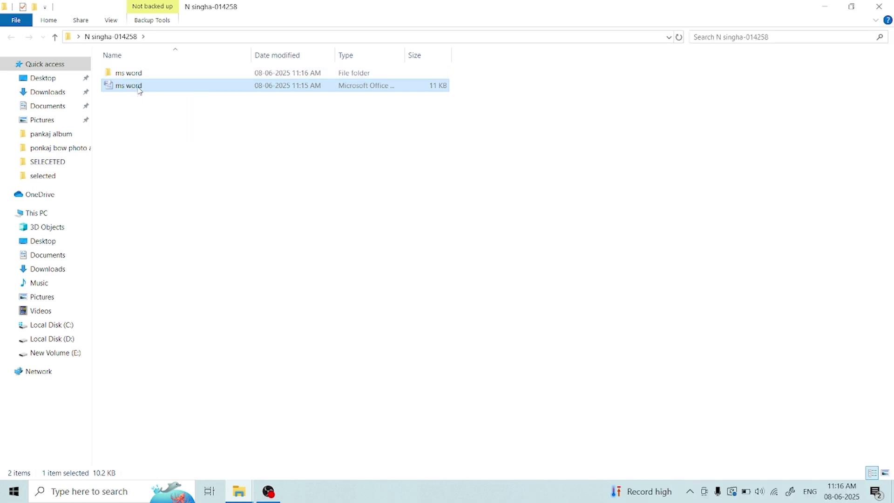
- Cut the ms word document and paste it into the ms word subfolder
right_click(139, 88)
click(163, 304)
double_click(152, 74)
right_click(196, 153)
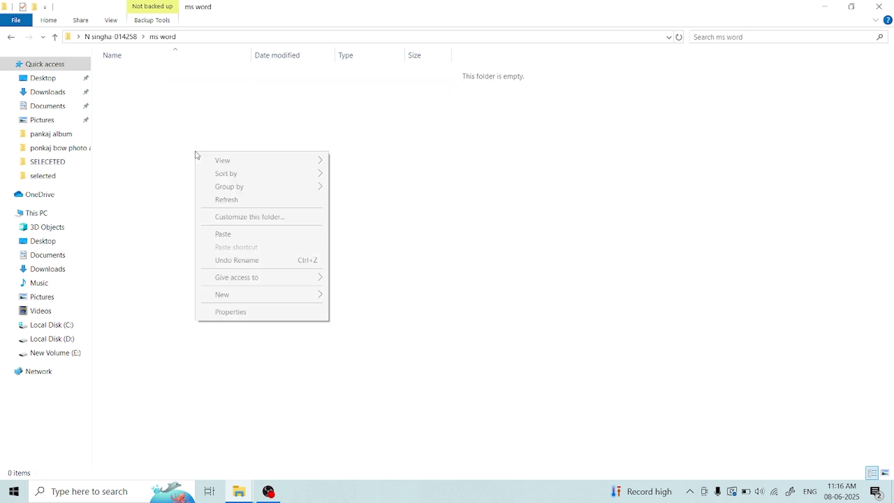
click(224, 234)
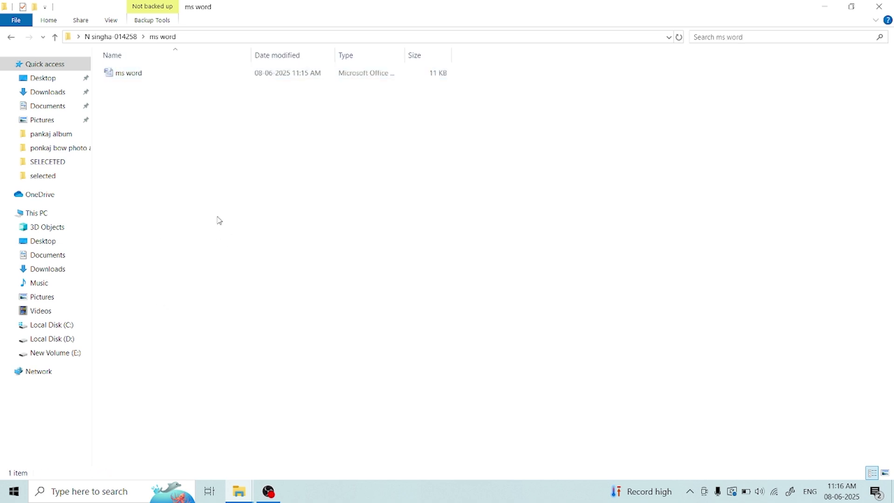
click(56, 41)
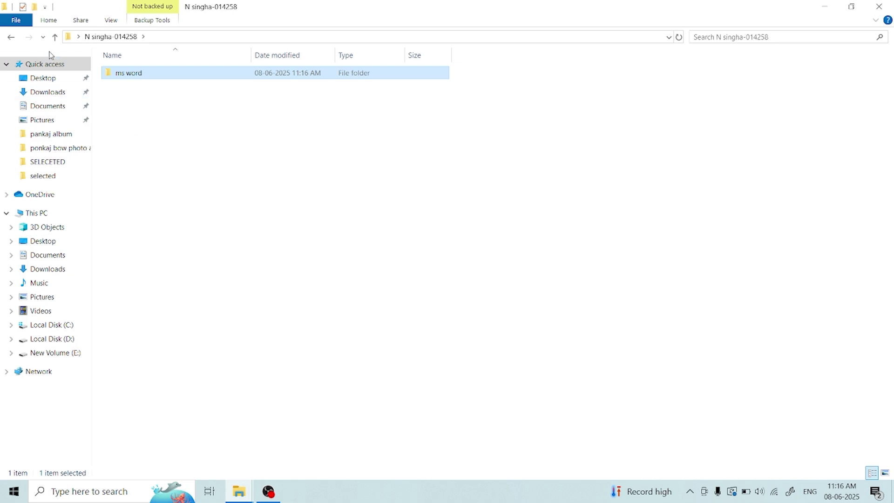
click(56, 37)
click(880, 7)
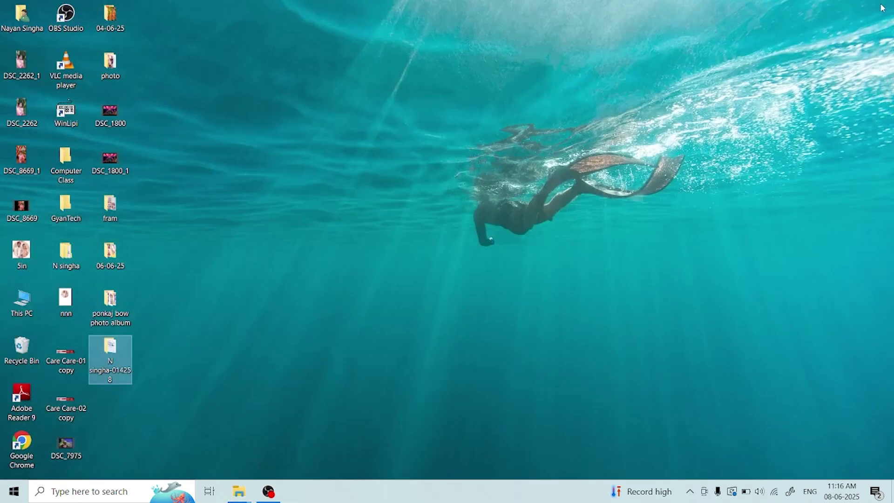
double_click(112, 349)
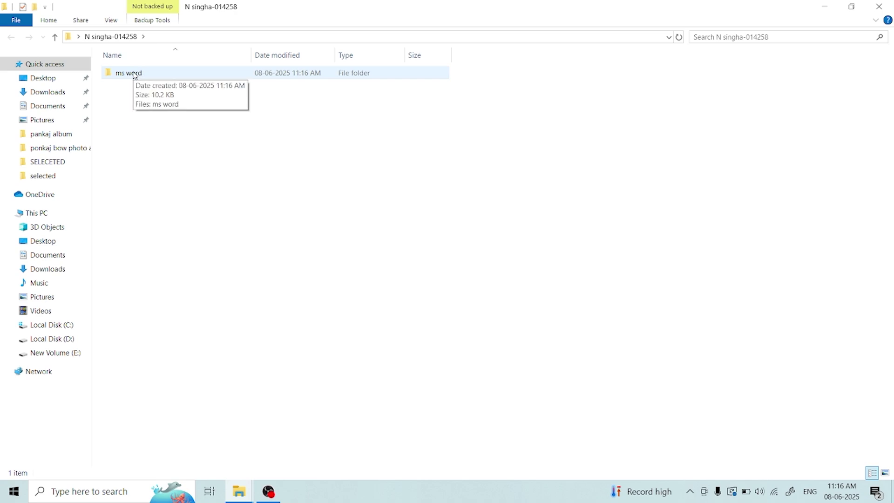
double_click(134, 74)
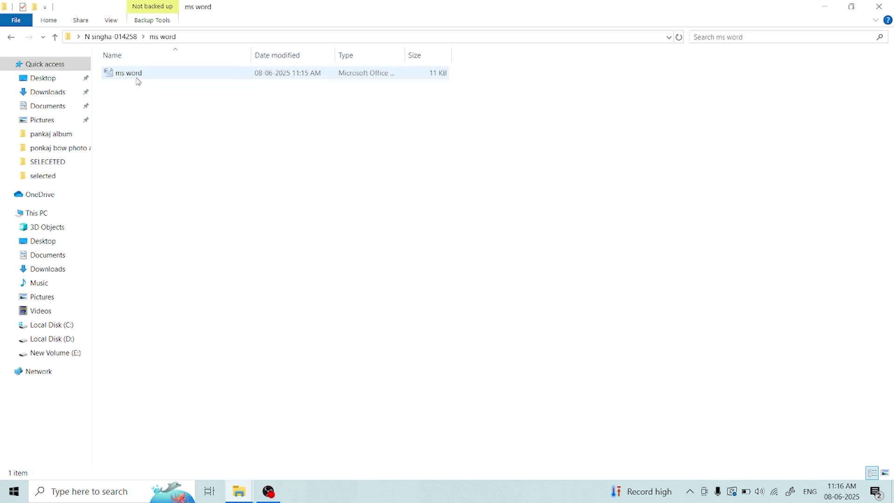
double_click(139, 75)
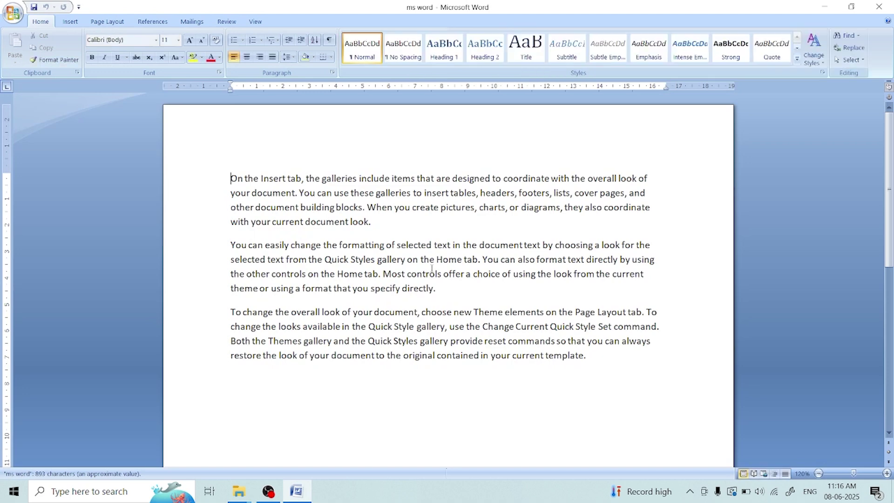
key(alt+F4)
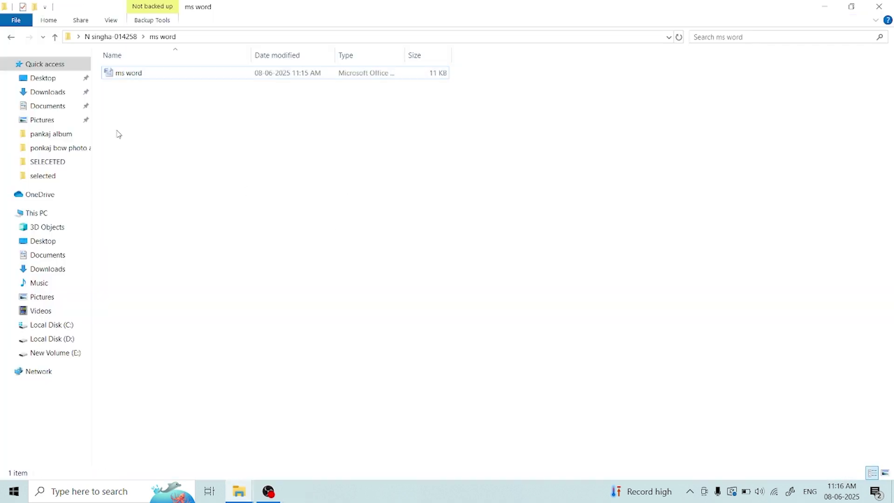
click(55, 37)
click(241, 192)
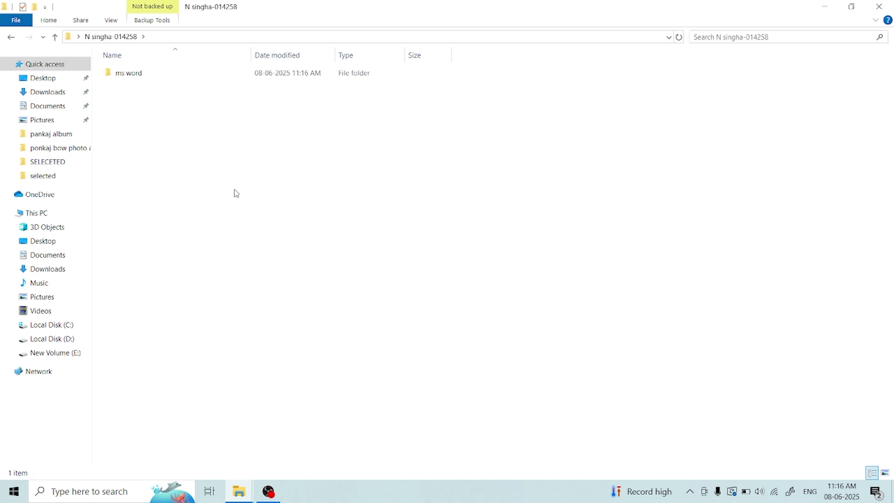
key(ctrl+shift+n)
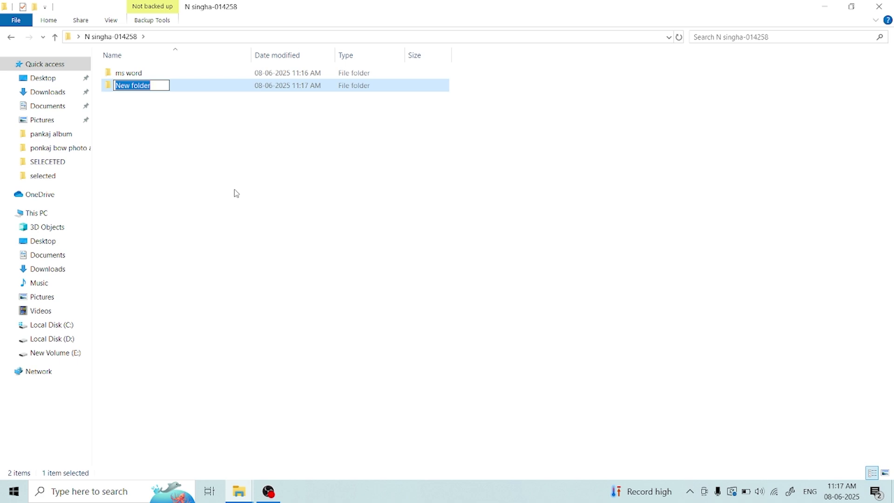
text(paint)
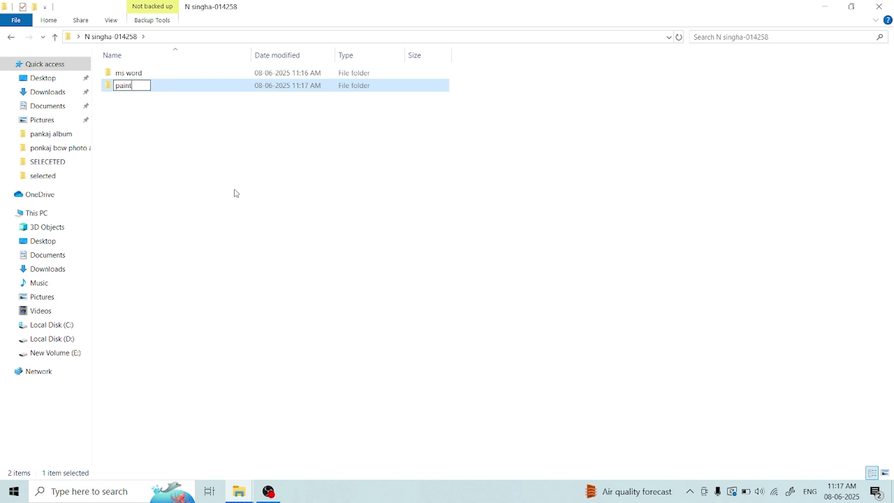
key(Return)
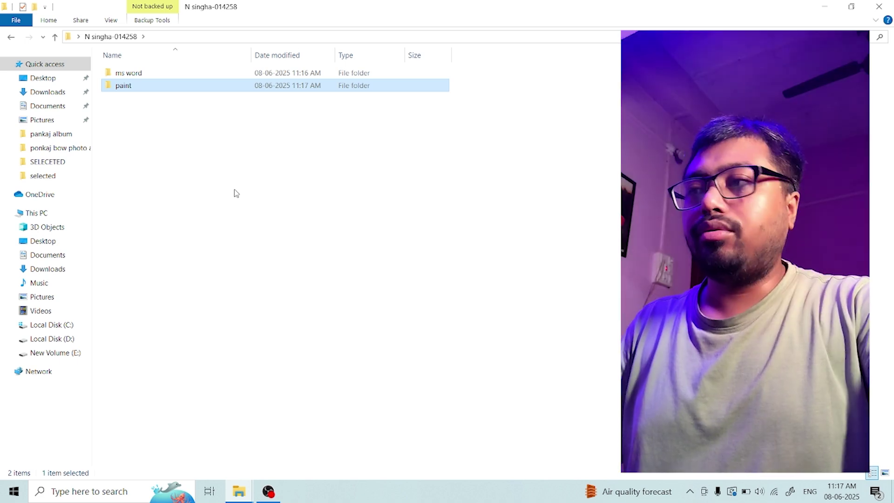
click(268, 491)
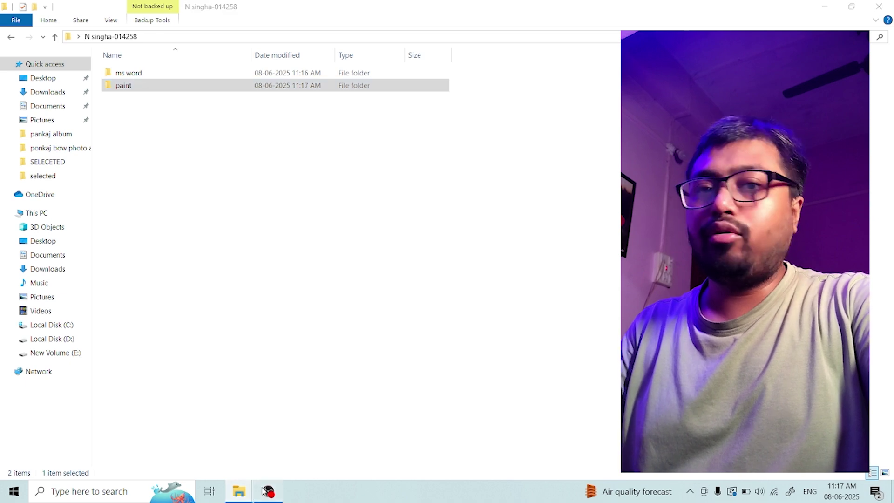